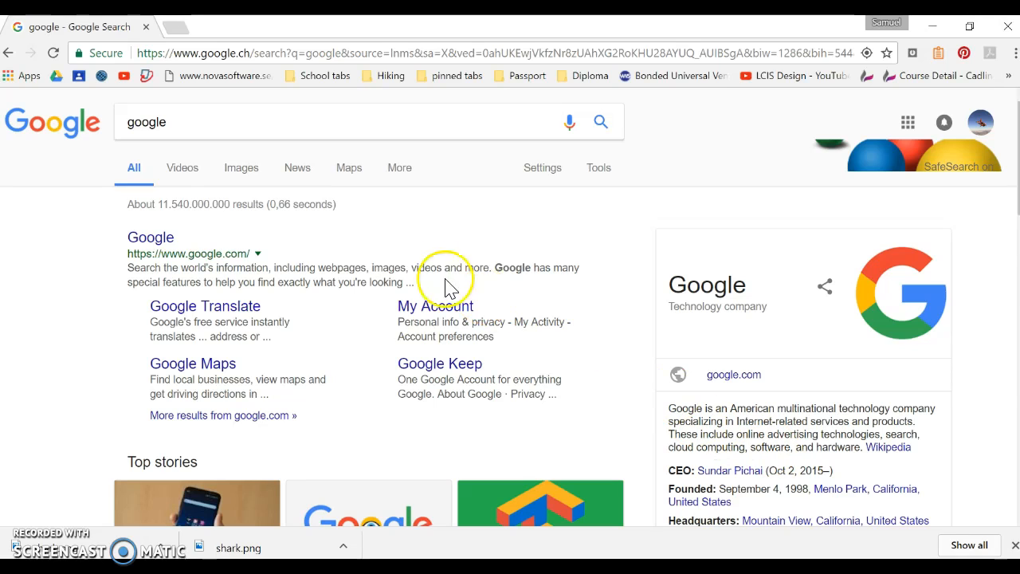
Search Google for "shark animated" and switch to the image results.
drag(322, 125, 104, 105)
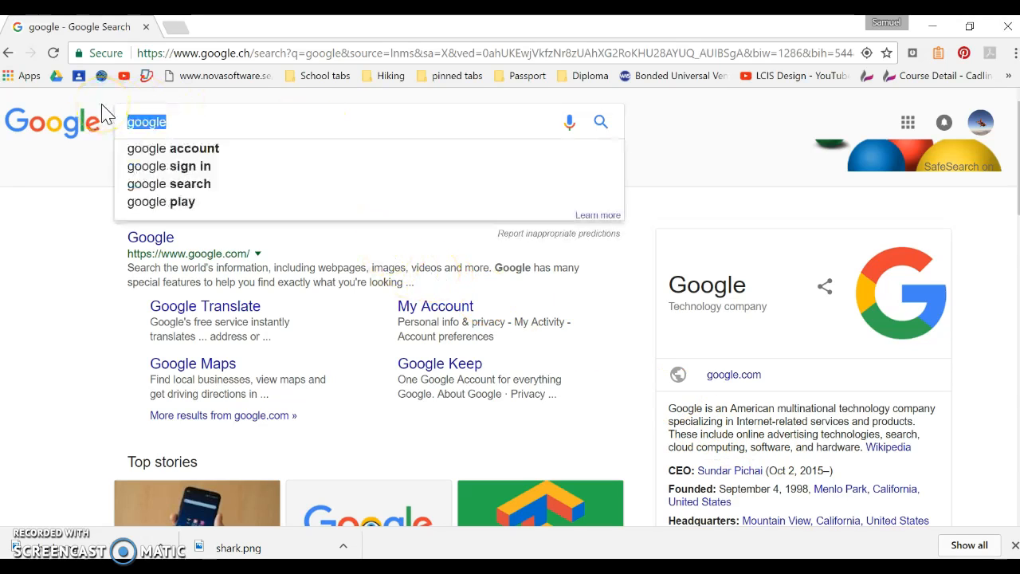
text(shark)
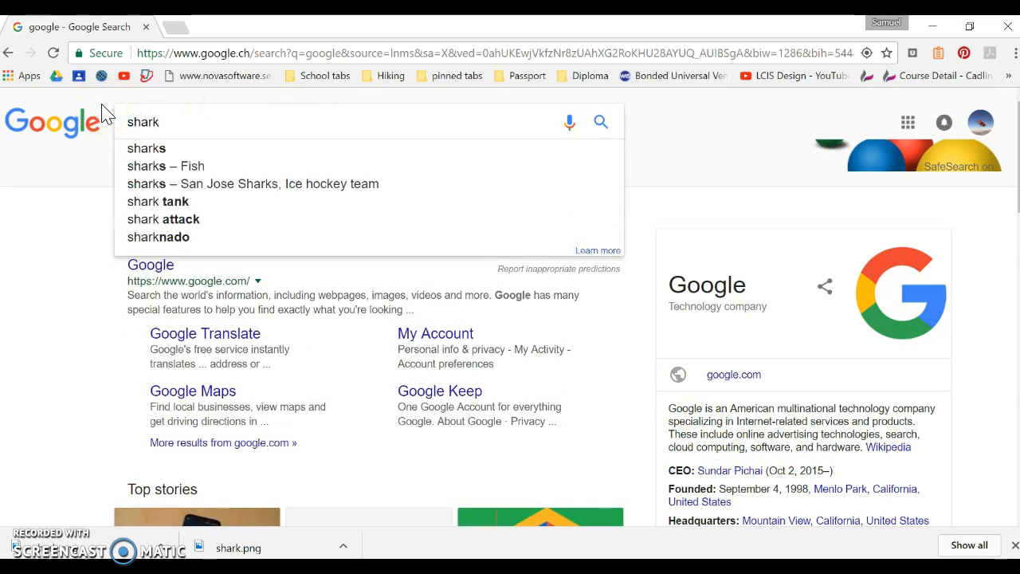
text( ani)
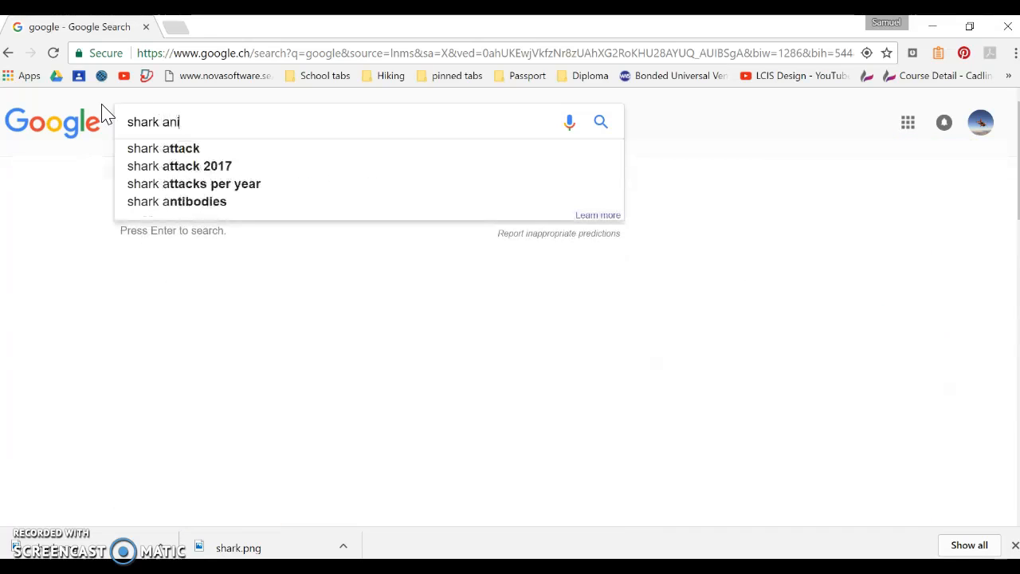
text(mated)
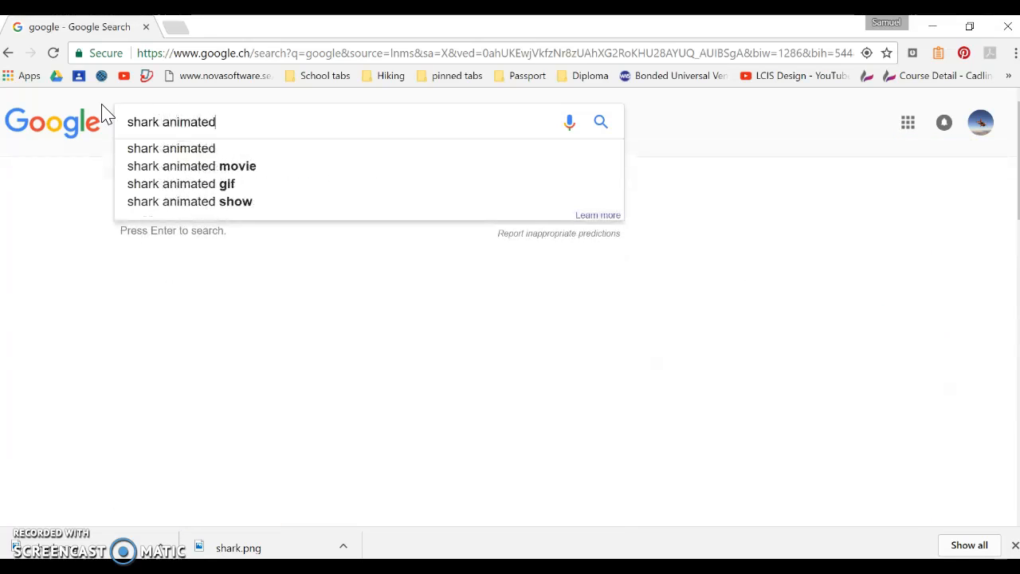
key(Return)
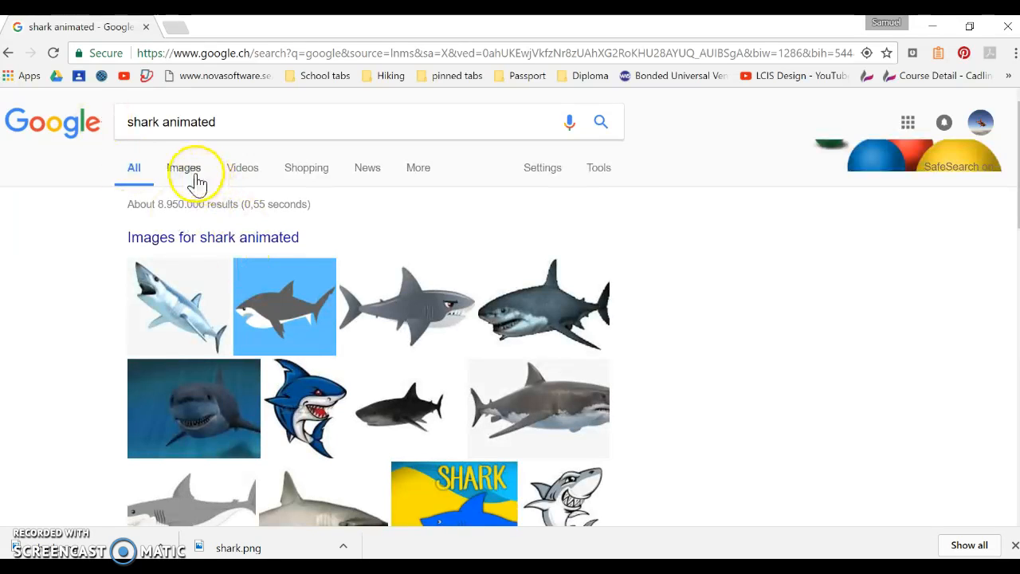
click(615, 177)
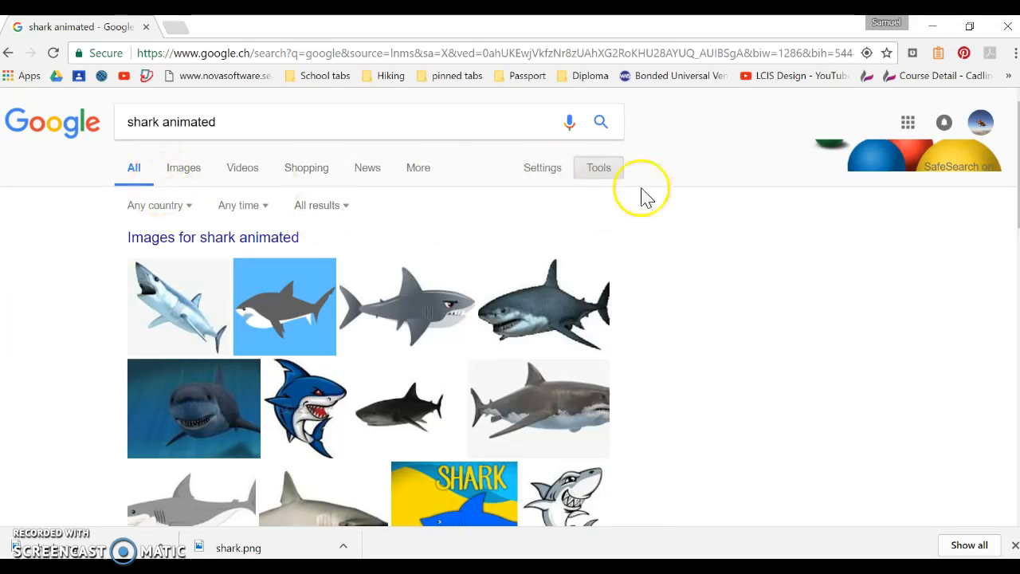
click(182, 171)
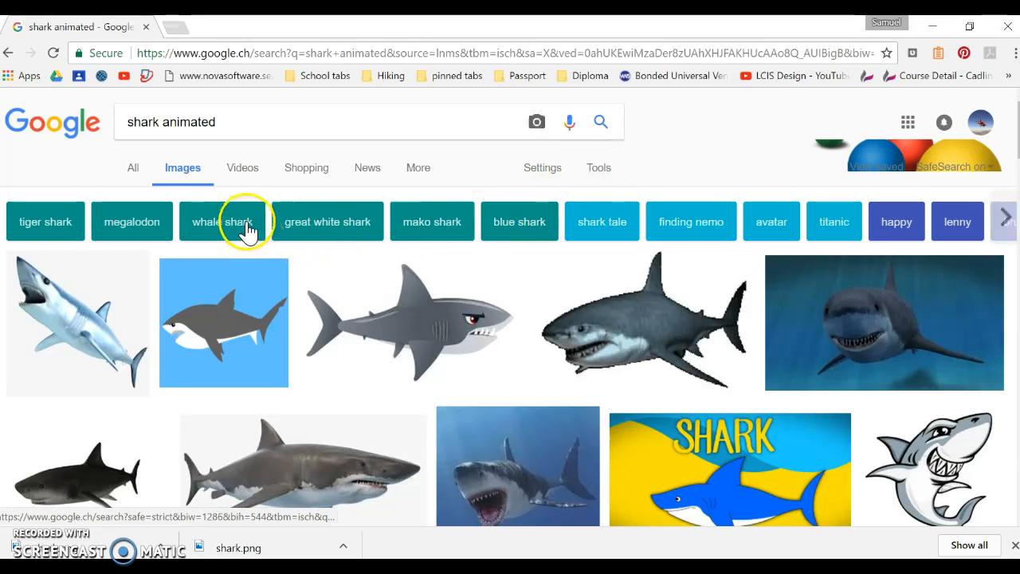
Filter the shark image results by colour to show only transparent images.
click(604, 175)
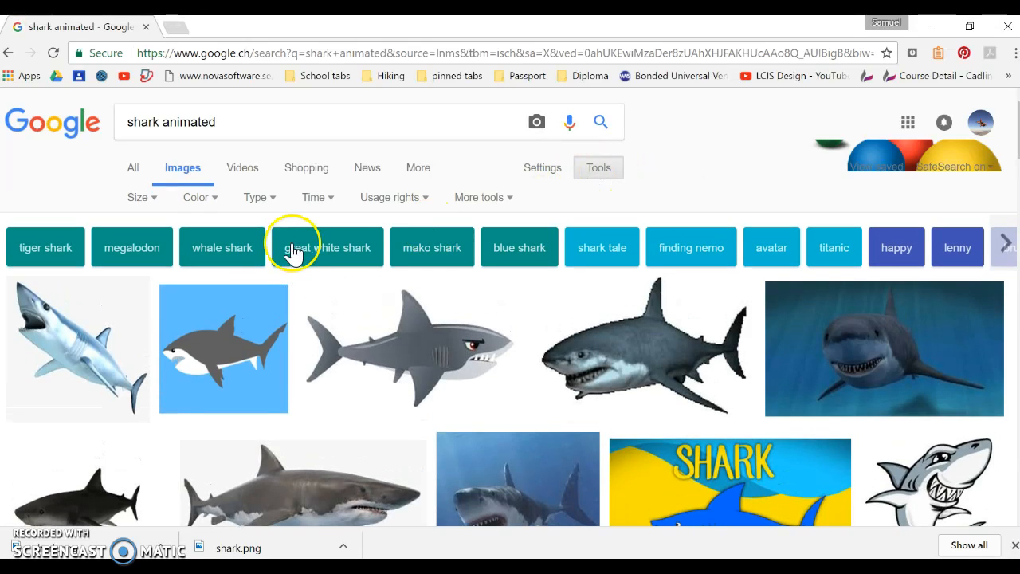
click(200, 207)
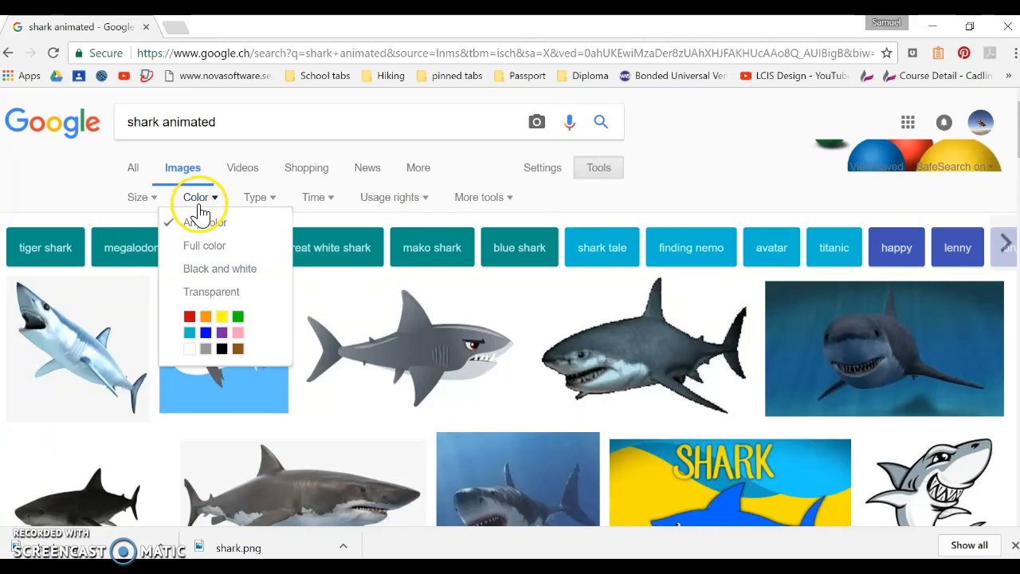
click(216, 292)
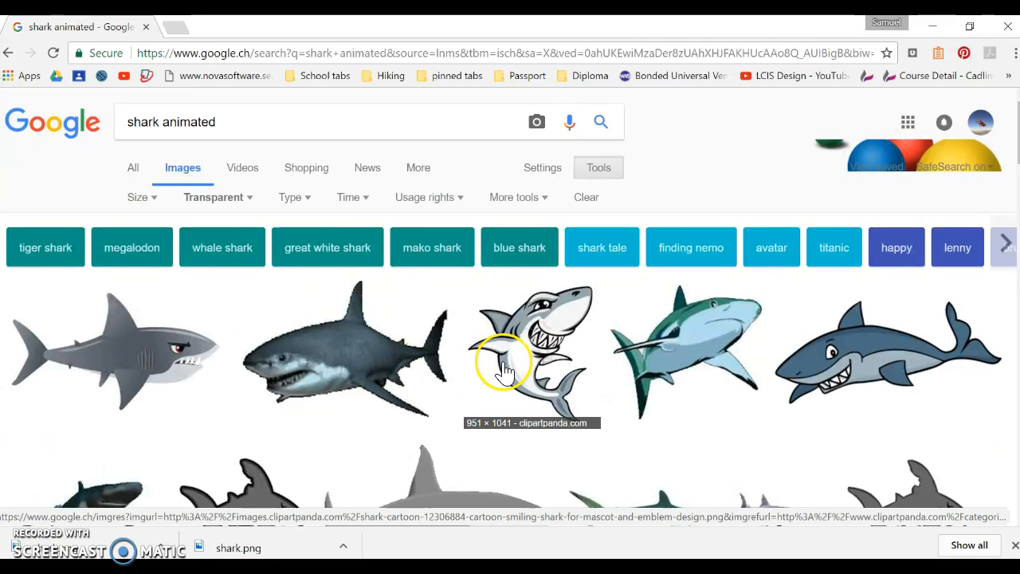
Find the 700 × 465 grinning cartoon shark from Pinterest in the results and open its full-size image.
scroll(494, 360, down, 1)
scroll(505, 363, down, 2)
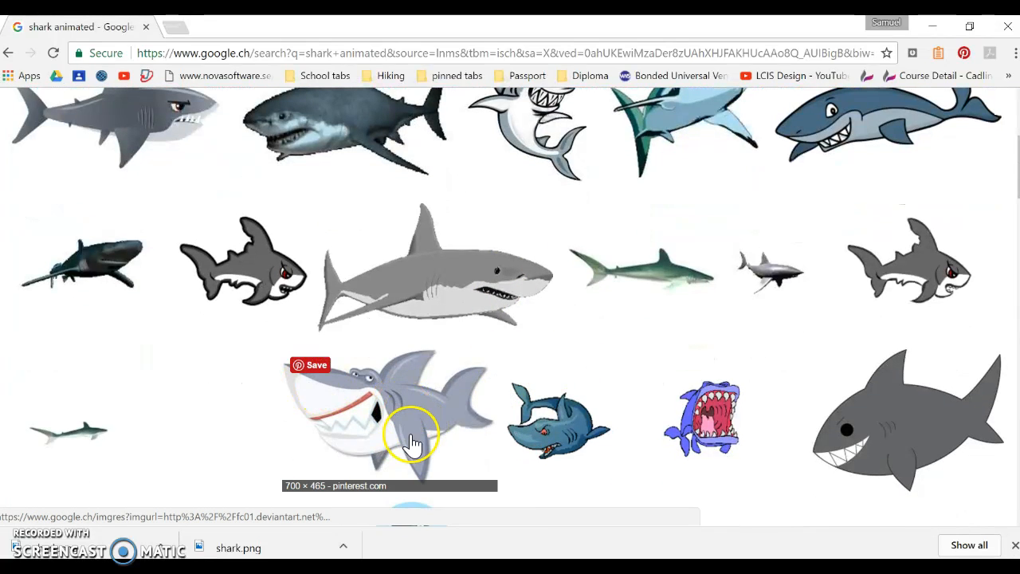
click(403, 408)
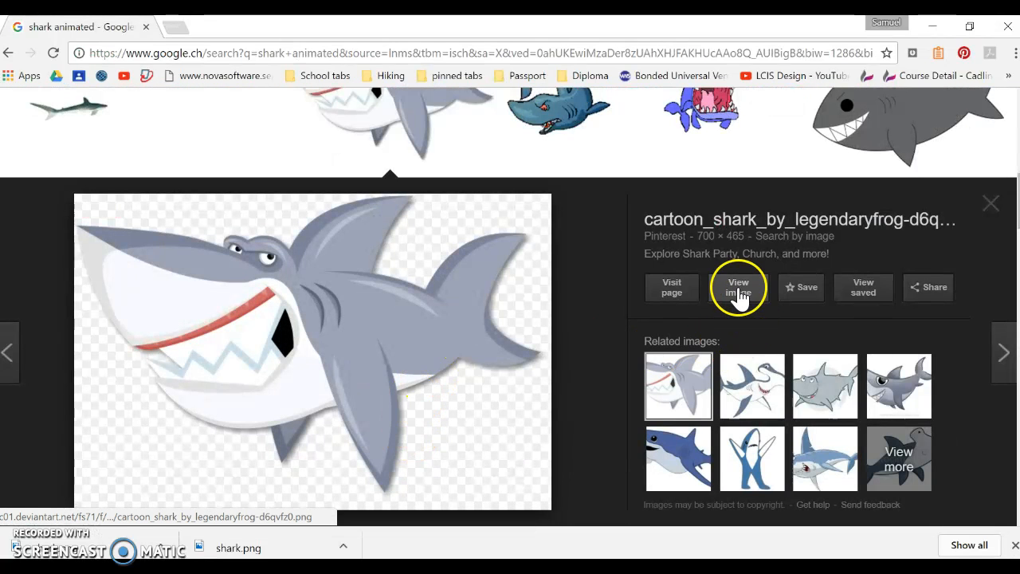
click(736, 289)
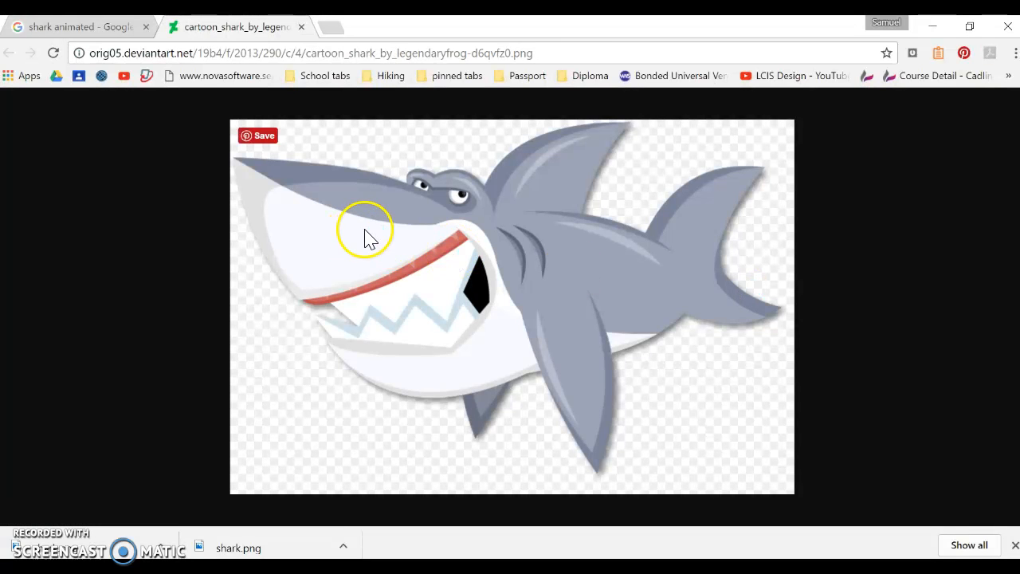
Save the cartoon shark image to the Desktop as a PNG file named "shark 2".
right_click(364, 231)
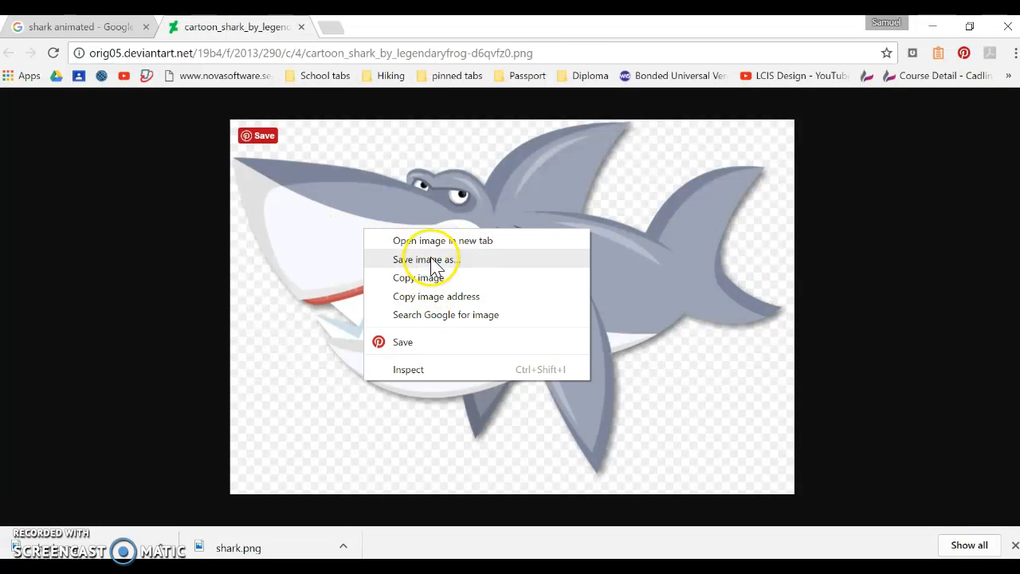
click(432, 259)
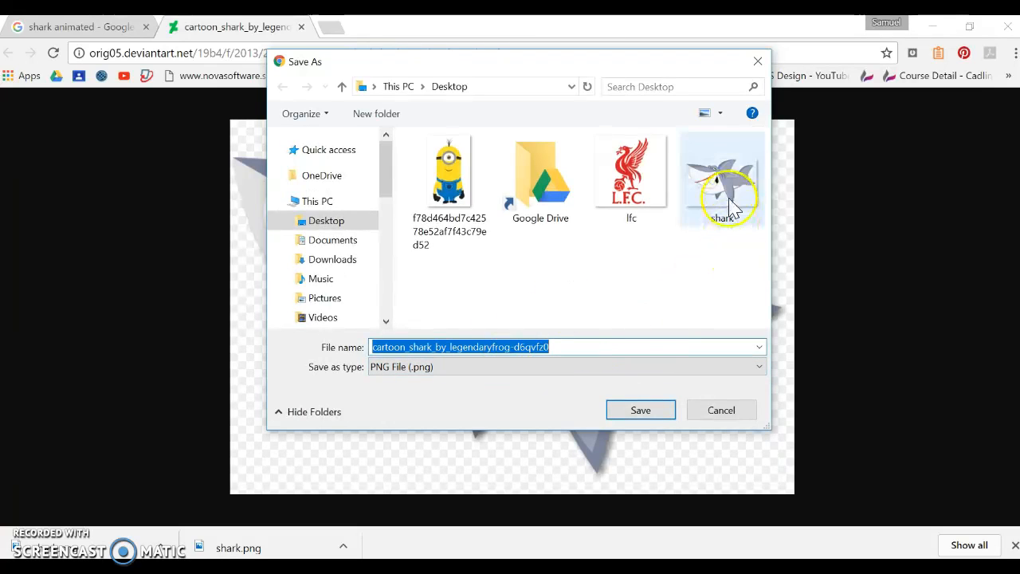
text(shark 2)
key(Return)
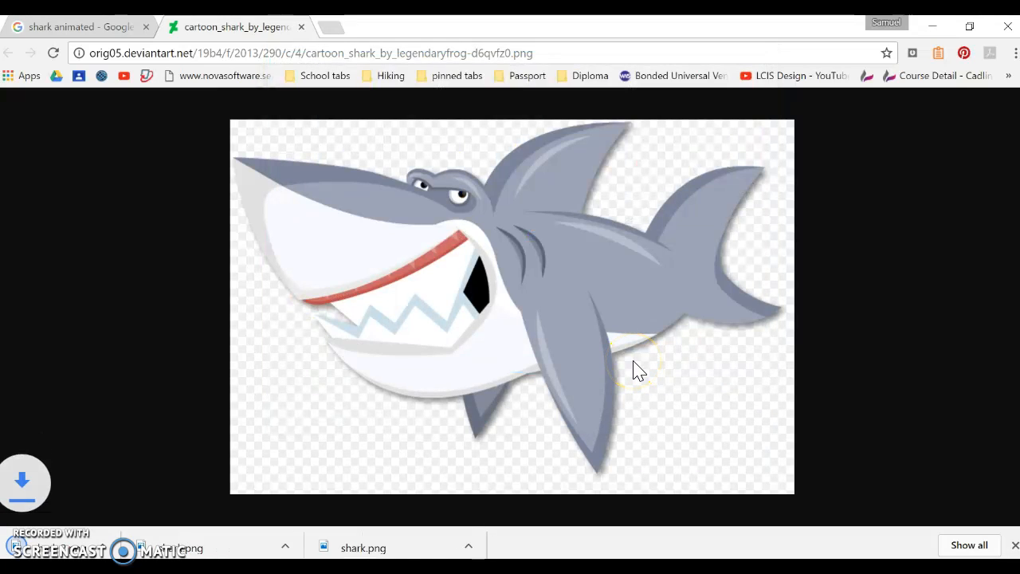
Switch to Adobe Illustrator and open the "shark 2" image from the Desktop.
click(933, 31)
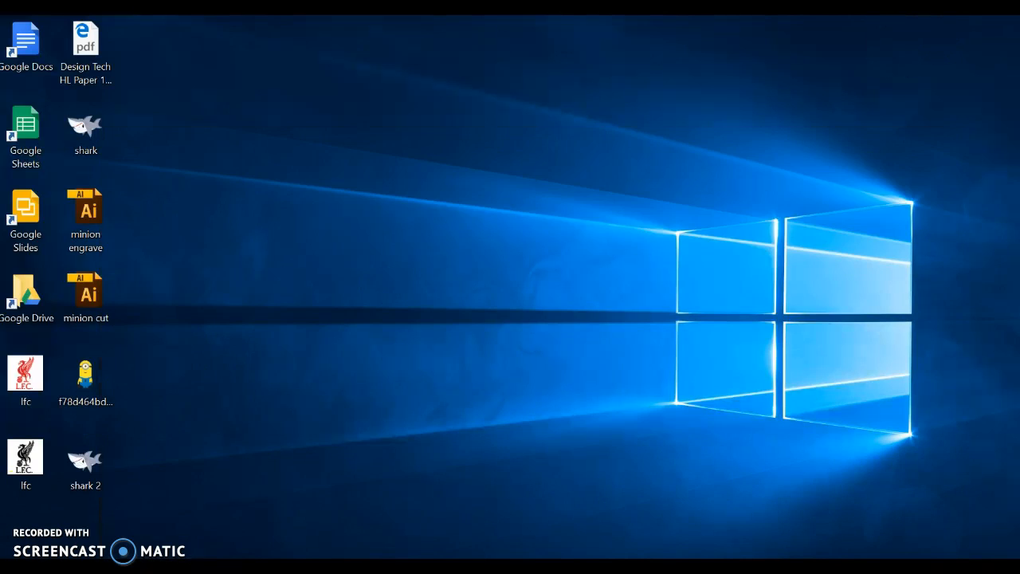
click(444, 498)
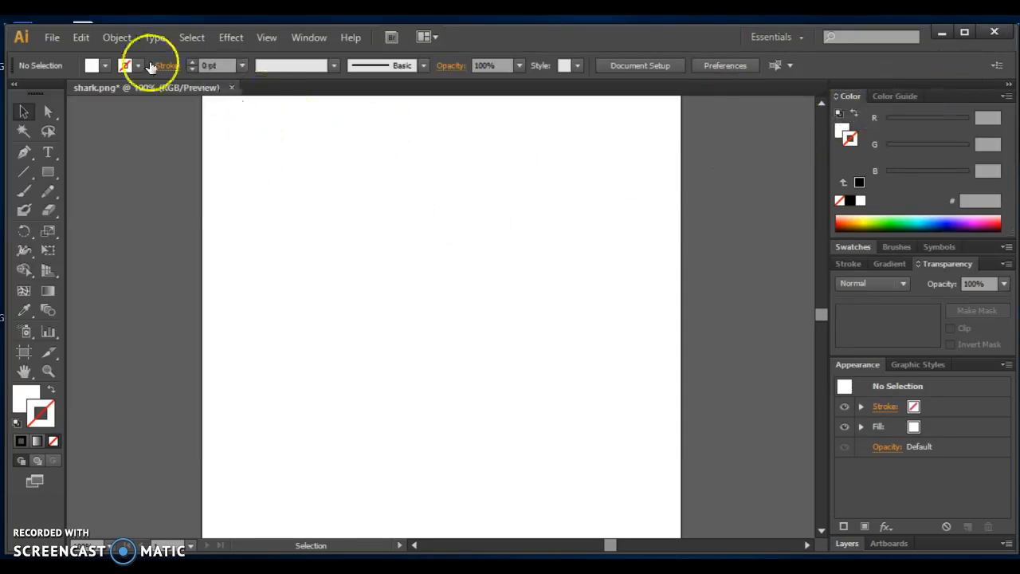
click(49, 38)
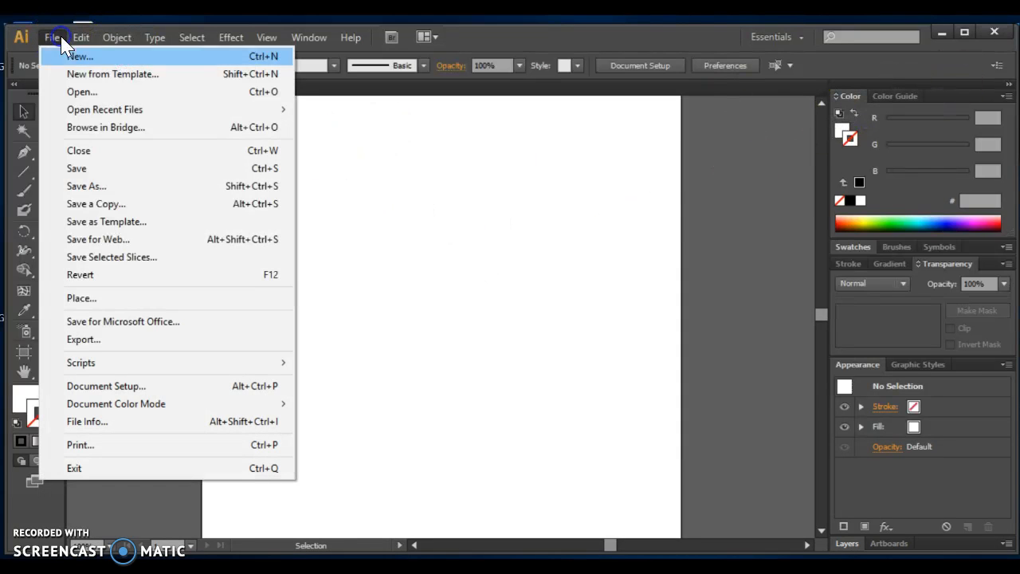
click(82, 93)
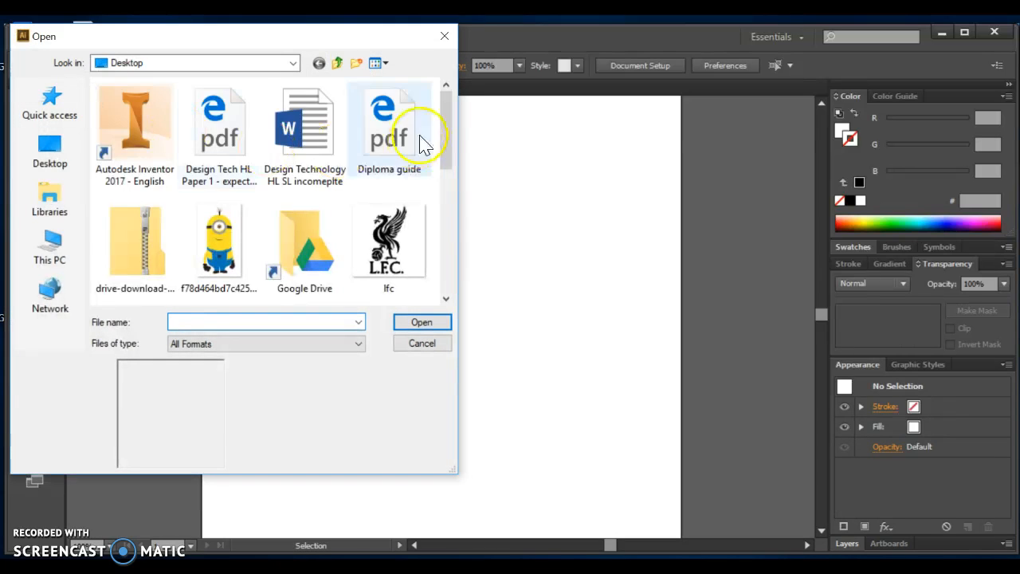
drag(444, 132, 440, 221)
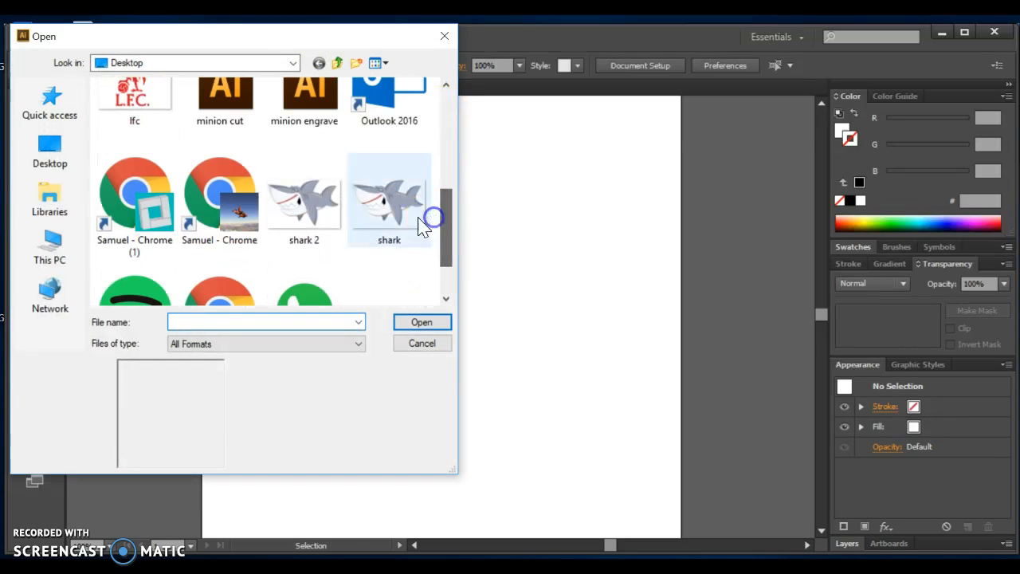
click(305, 199)
click(446, 322)
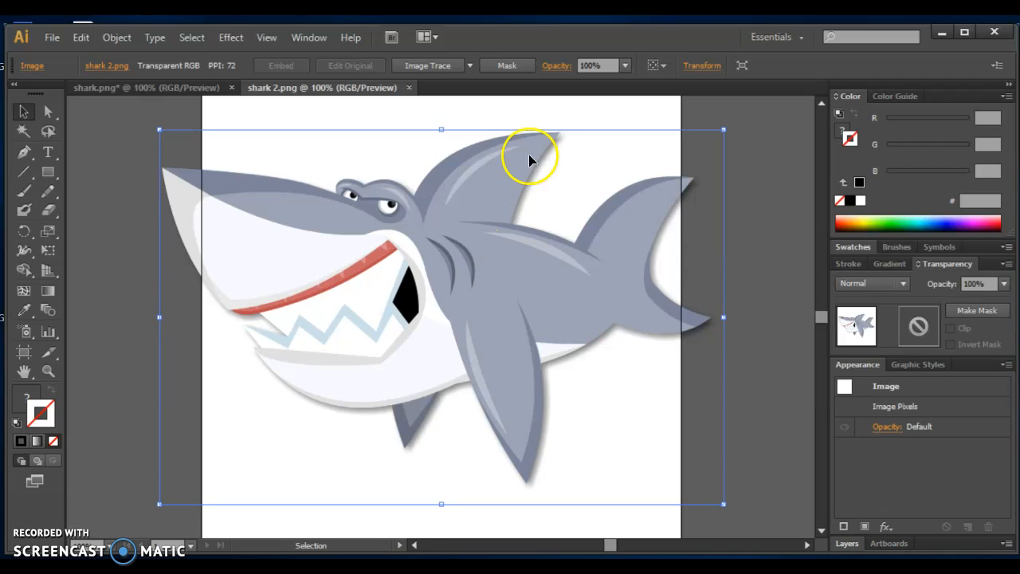
Image-trace the shark in black and white with the threshold set to 229, and close the tracing settings.
click(430, 66)
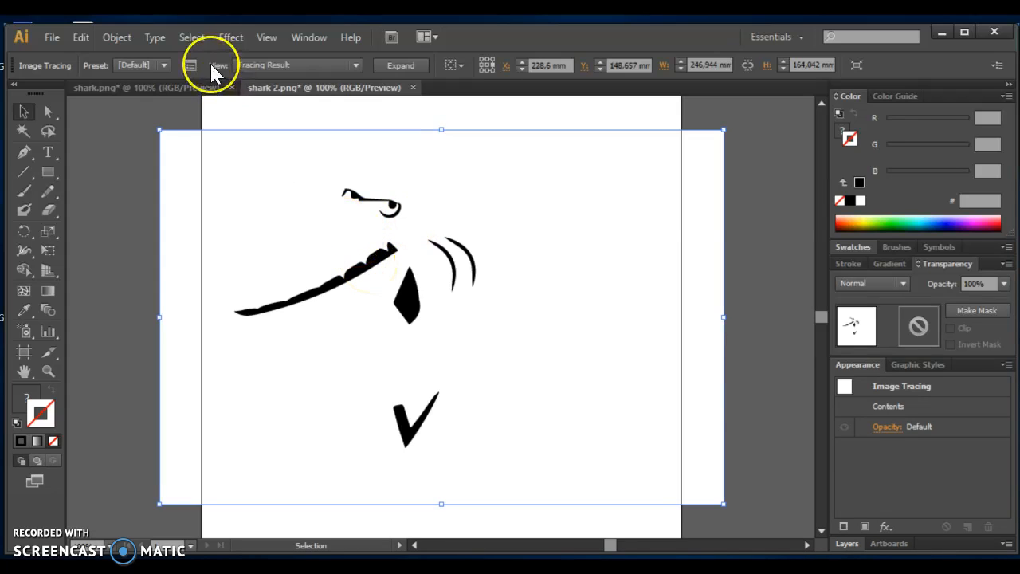
click(190, 67)
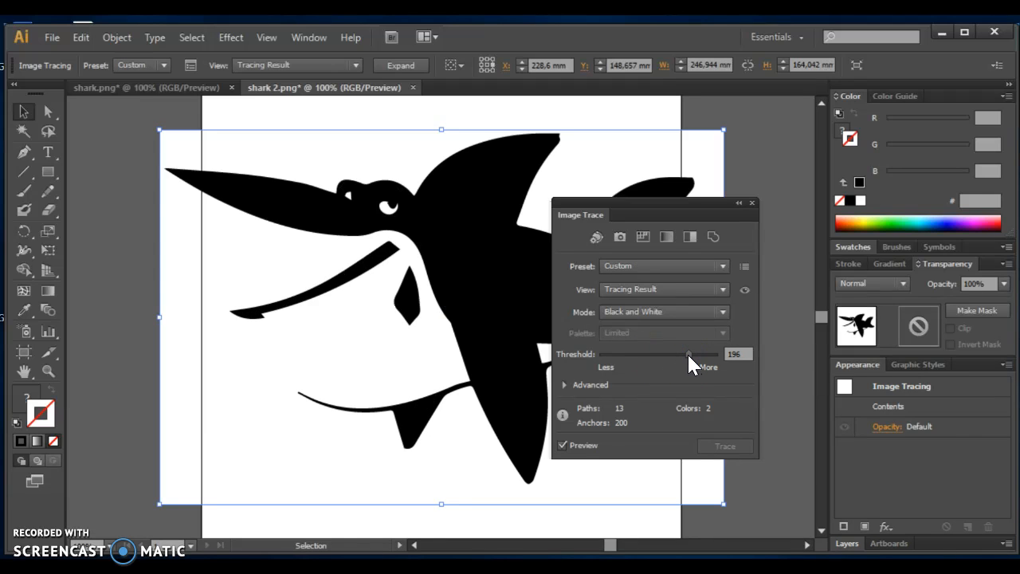
mouse_move(659, 206)
mouse_down()
mouse_move(801, 130)
mouse_move(820, 135)
mouse_move(699, 330)
mouse_move(719, 283)
mouse_up()
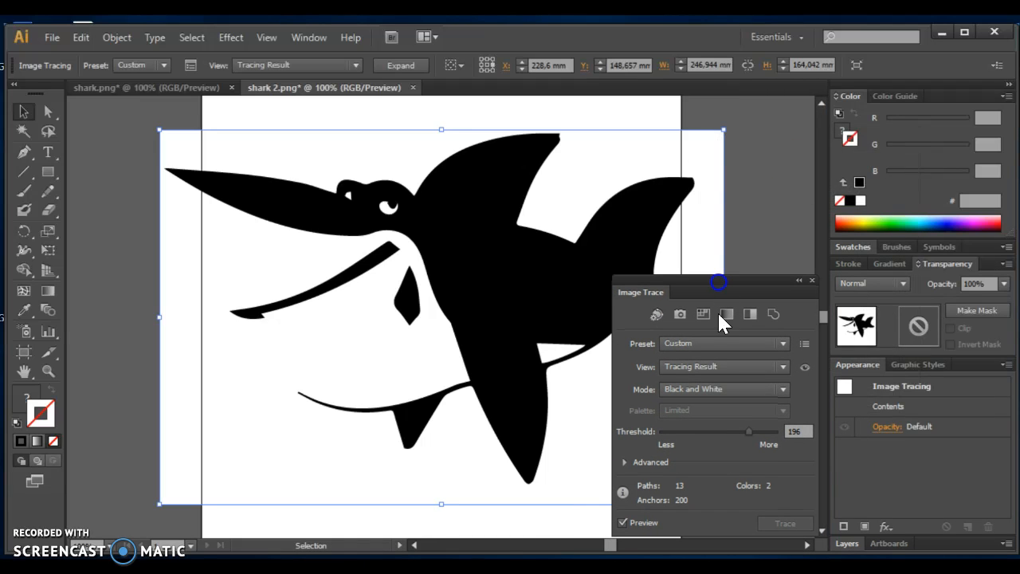
drag(754, 432, 768, 431)
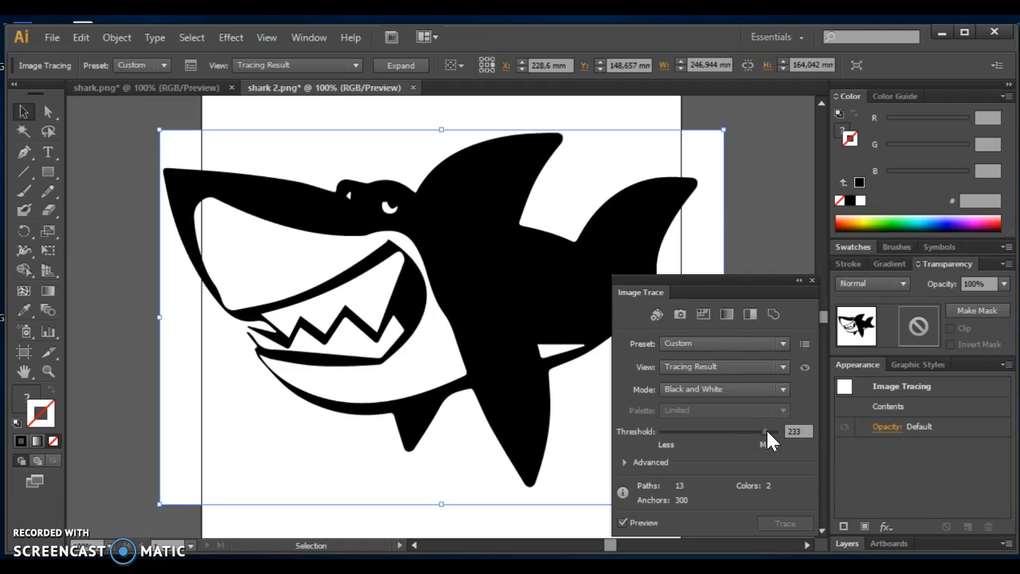
drag(767, 431, 766, 435)
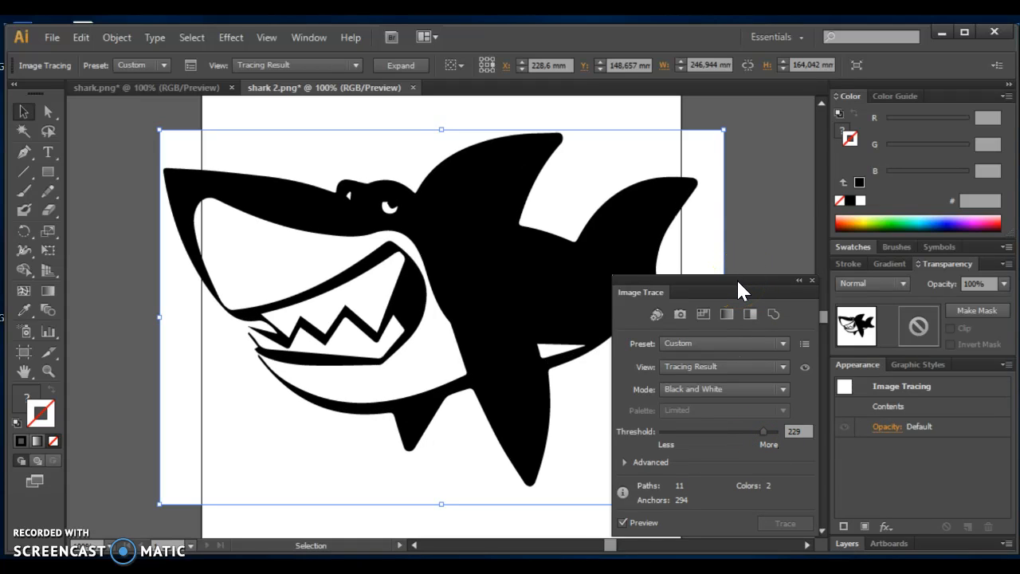
mouse_move(739, 283)
mouse_down()
mouse_move(839, 160)
mouse_move(844, 112)
mouse_up()
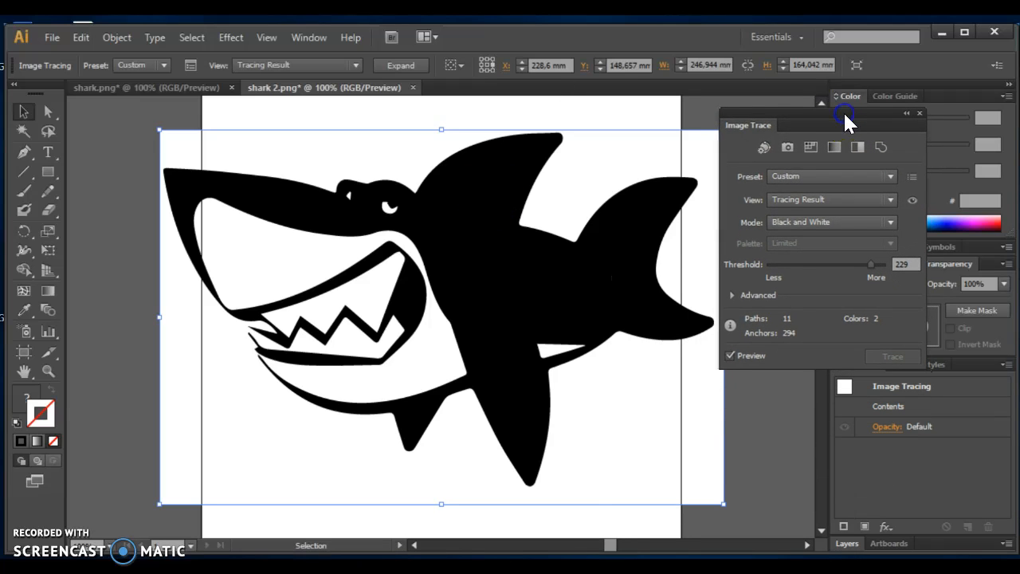
click(834, 342)
click(920, 113)
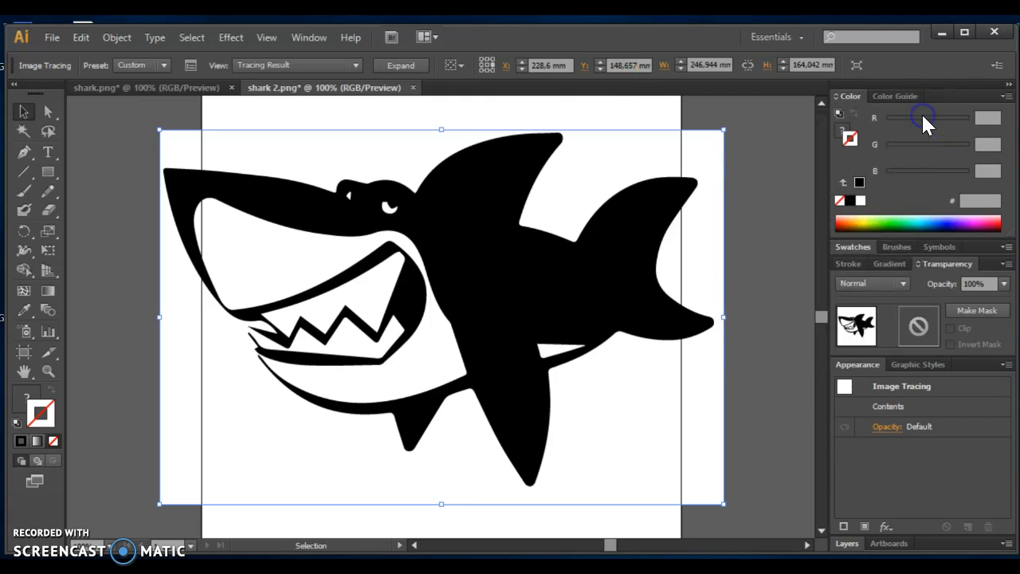
Start exporting the traced shark and browse to the "7PW LED light unit" folder inside the teacher's personal folder on the Public (P:) drive.
click(53, 37)
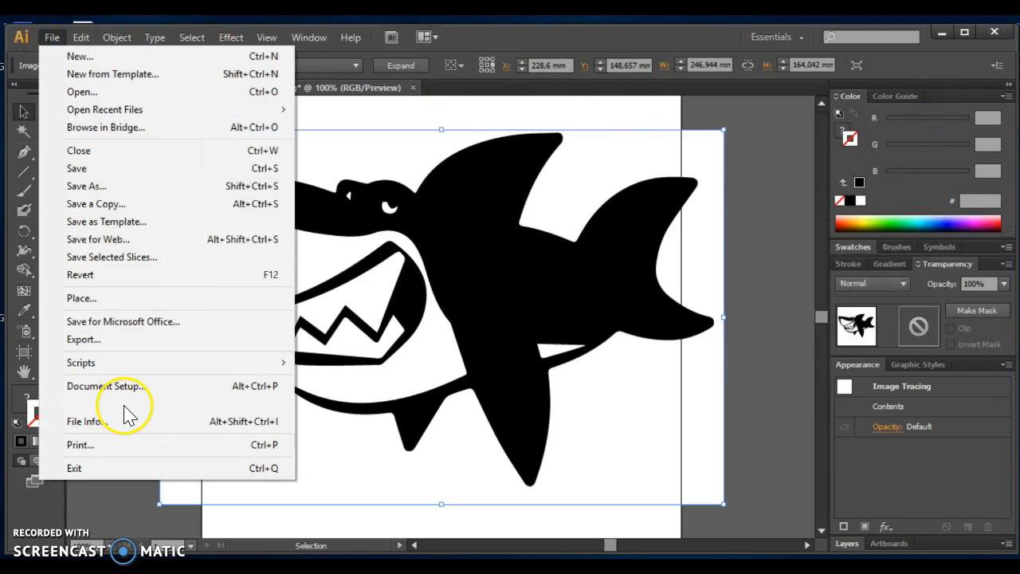
click(118, 341)
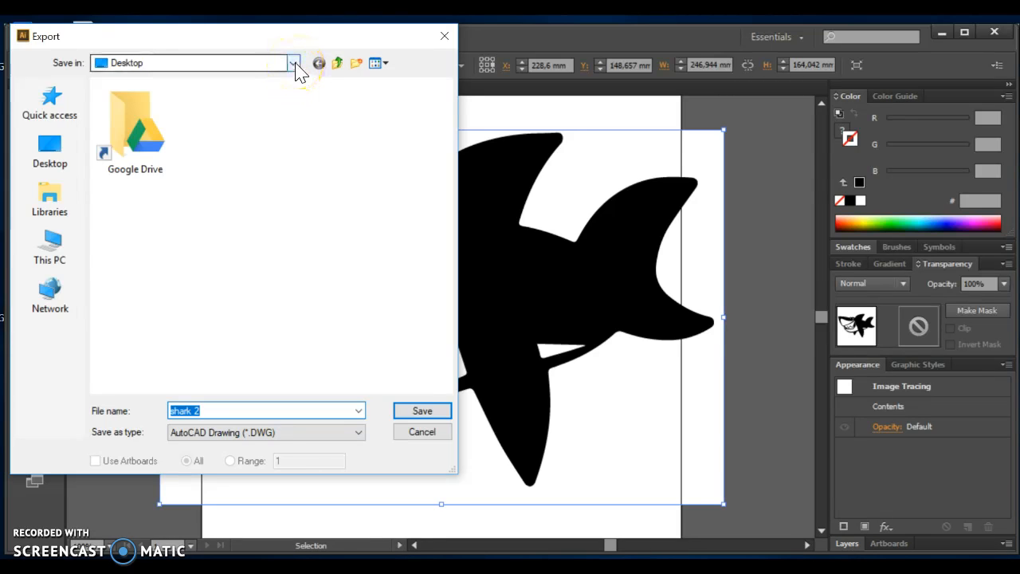
click(44, 258)
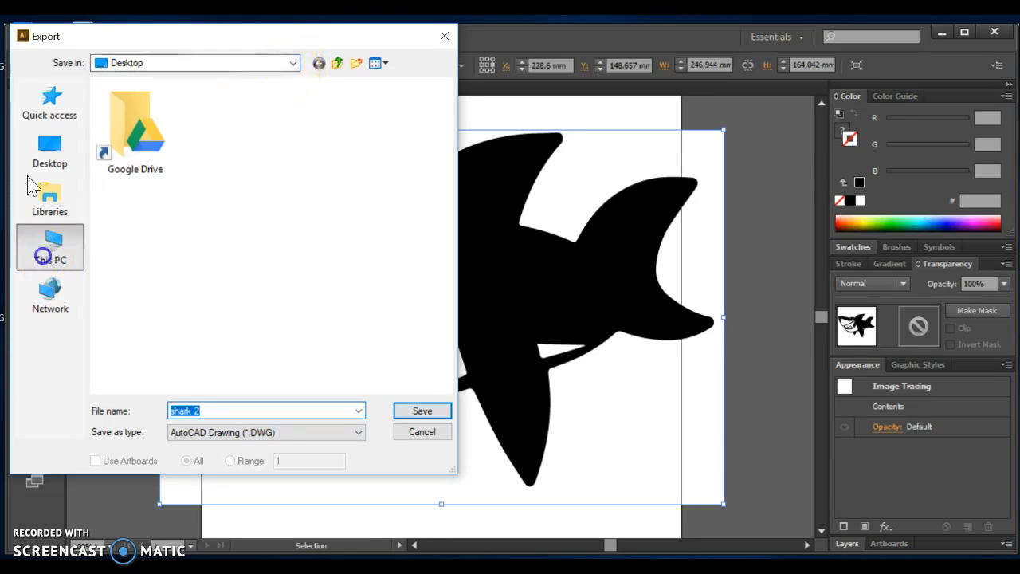
scroll(239, 263, down, 5)
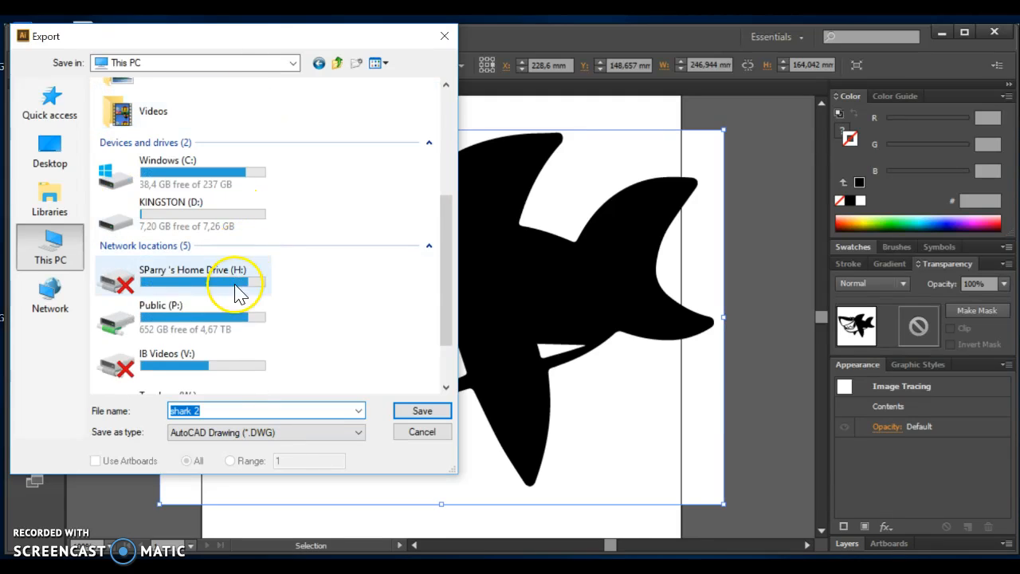
double_click(215, 315)
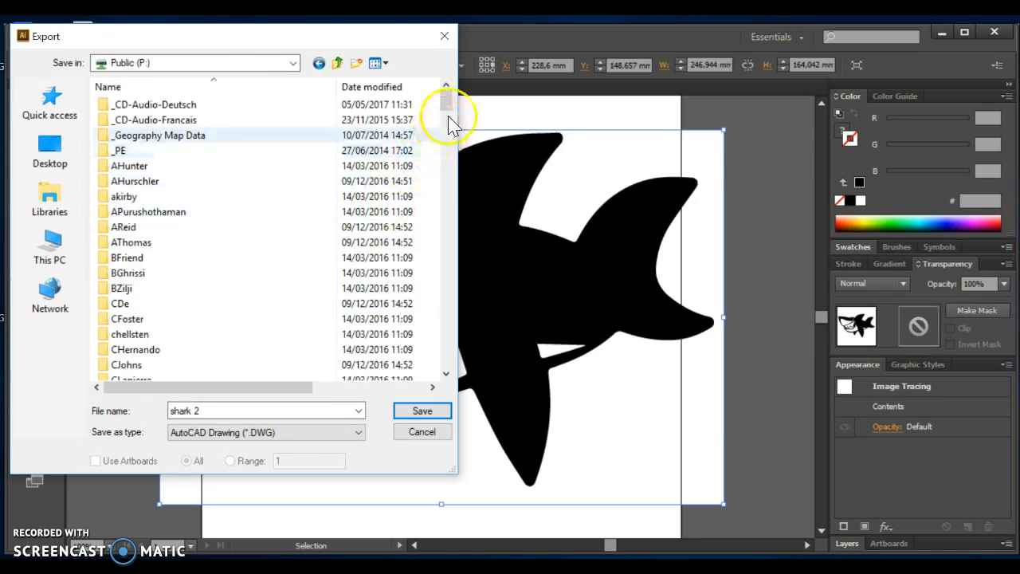
drag(446, 102, 441, 273)
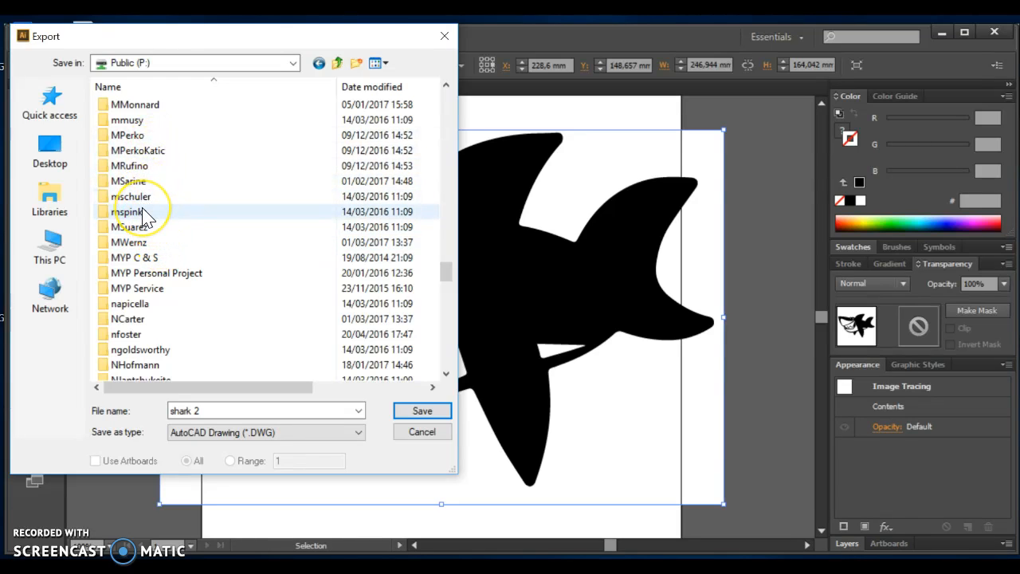
scroll(145, 217, up, 3)
scroll(145, 217, down, 10)
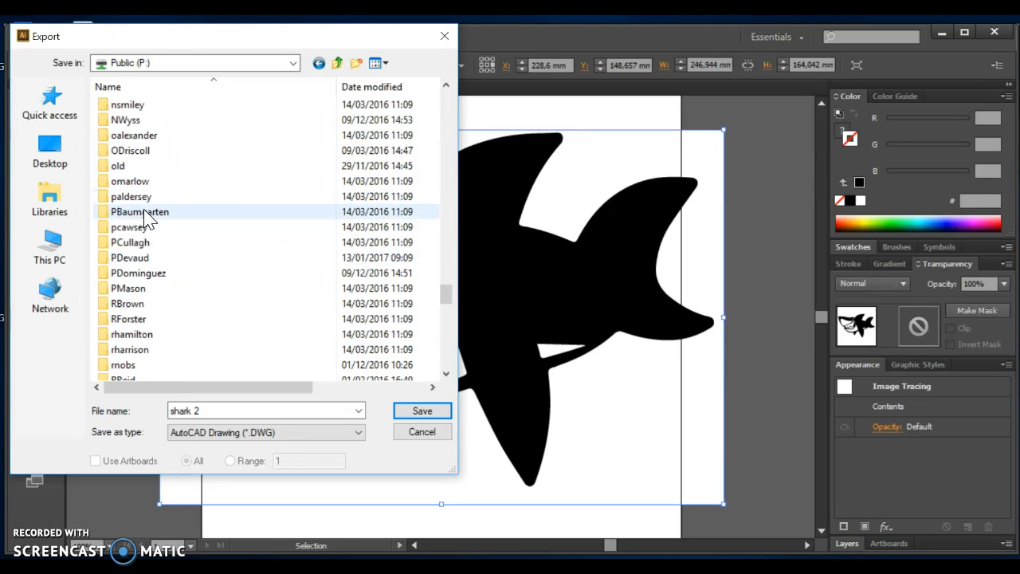
scroll(146, 219, down, 8)
double_click(137, 291)
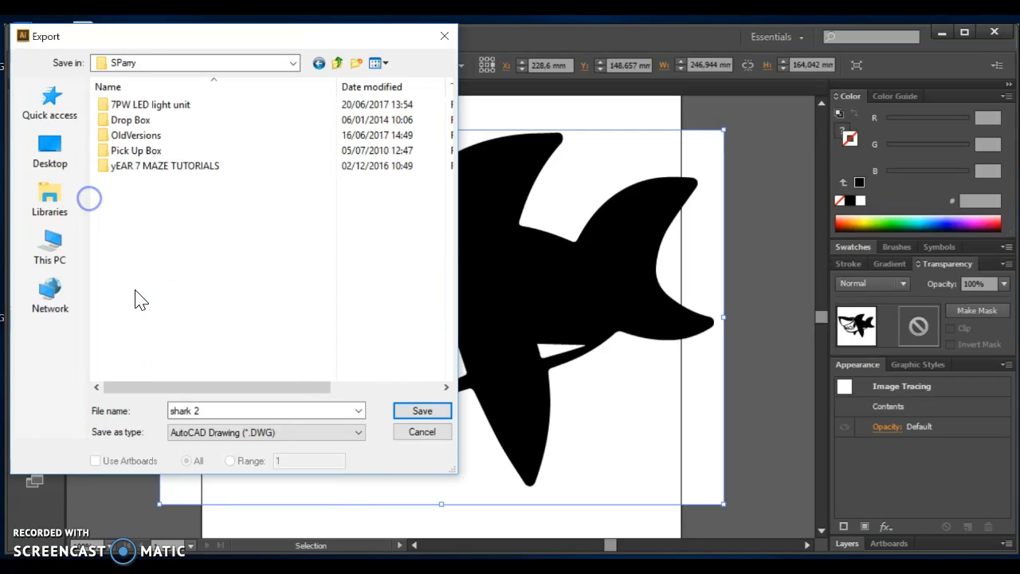
double_click(183, 110)
Name the export with the student's first name followed by "- shark" and save it in BMP format.
drag(214, 412, 135, 414)
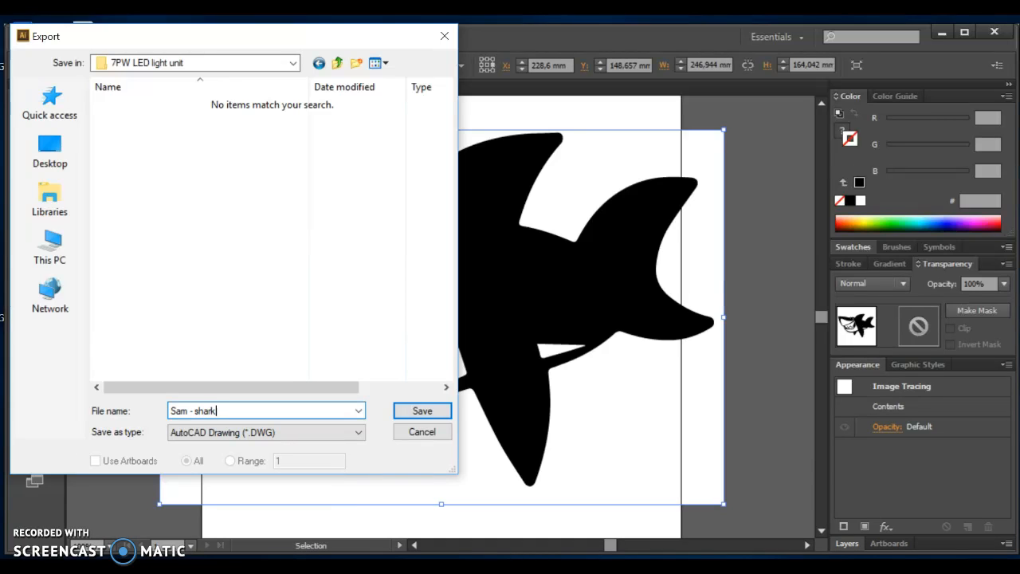
click(358, 433)
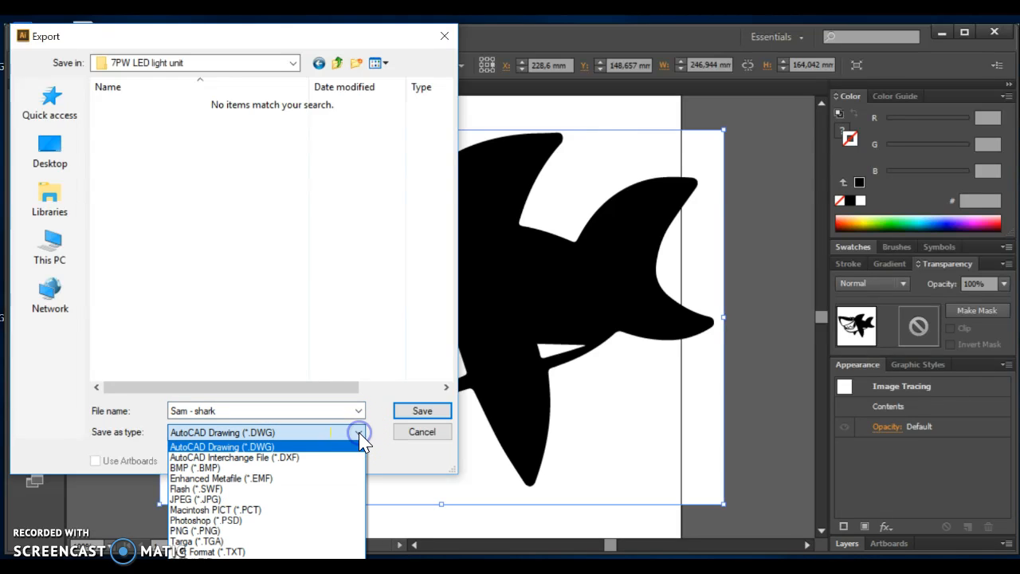
click(215, 469)
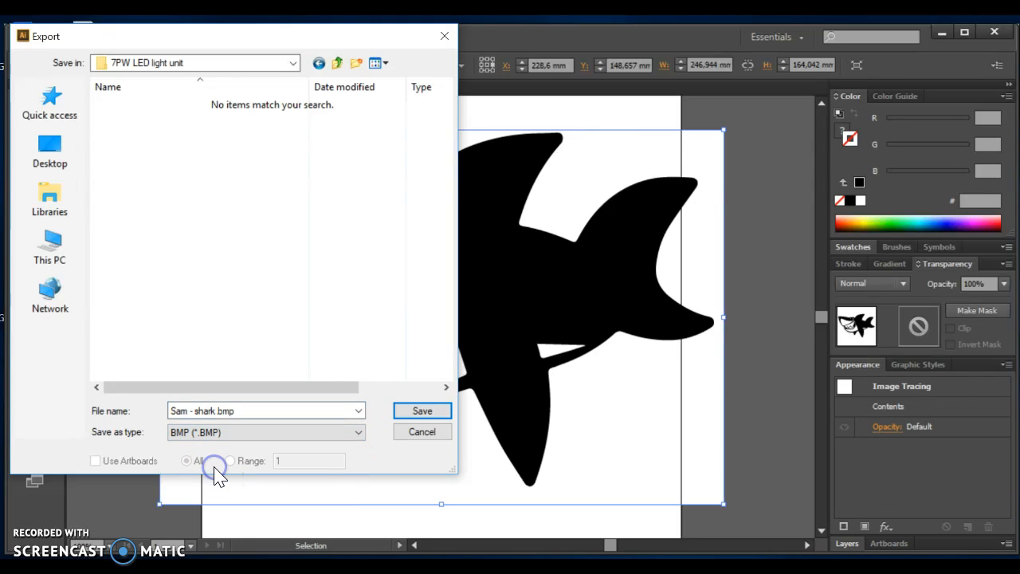
click(421, 413)
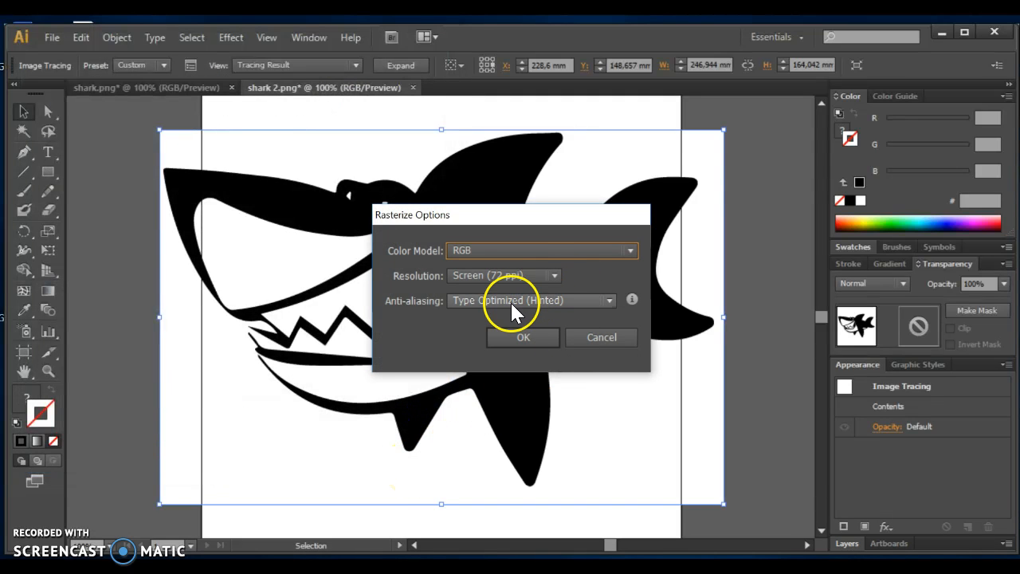
Rasterize the export with the Bitmap color model at High (300 ppi) and finish the BMP with 1 Bit depth.
click(629, 251)
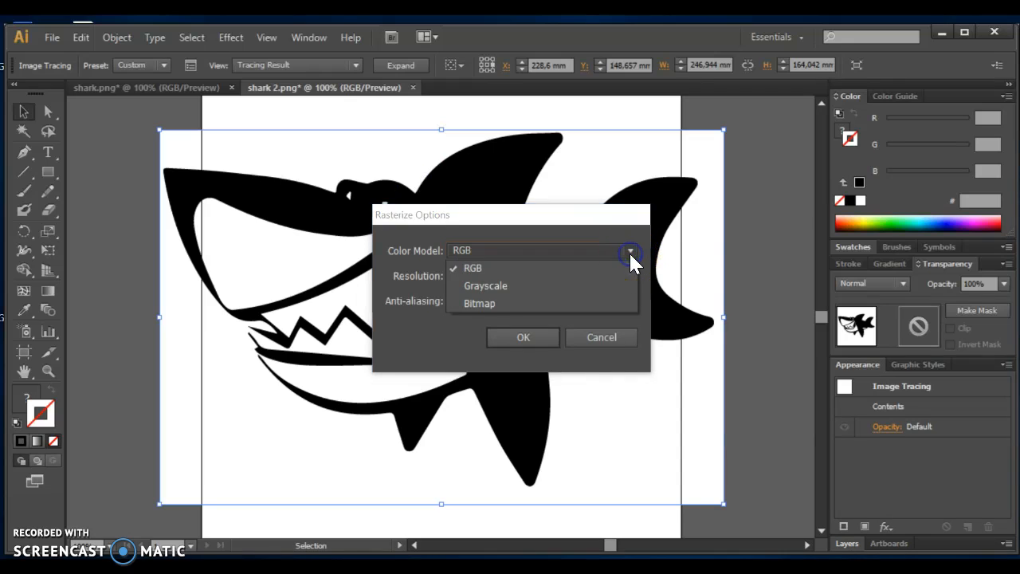
click(477, 307)
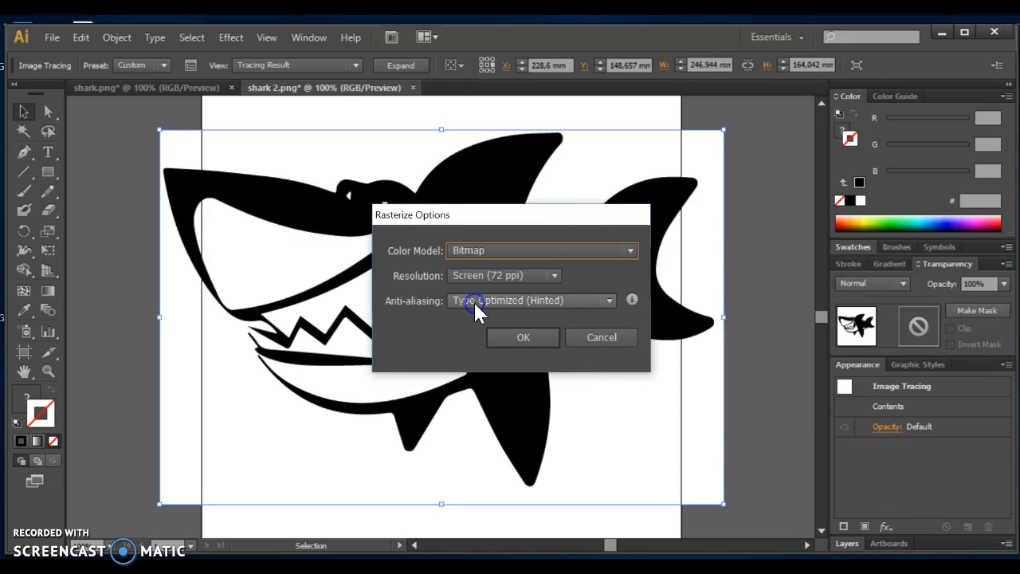
click(553, 276)
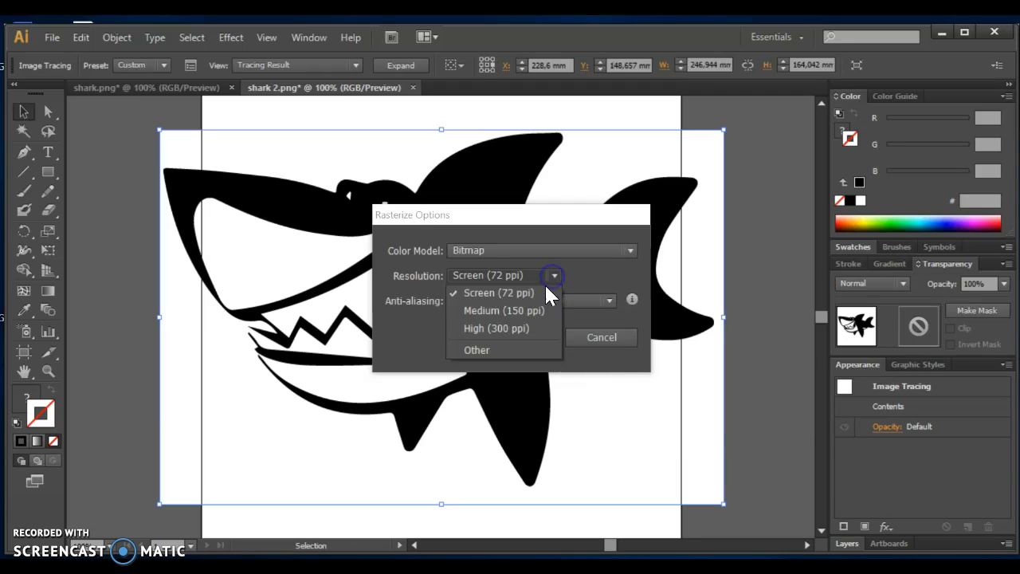
click(524, 331)
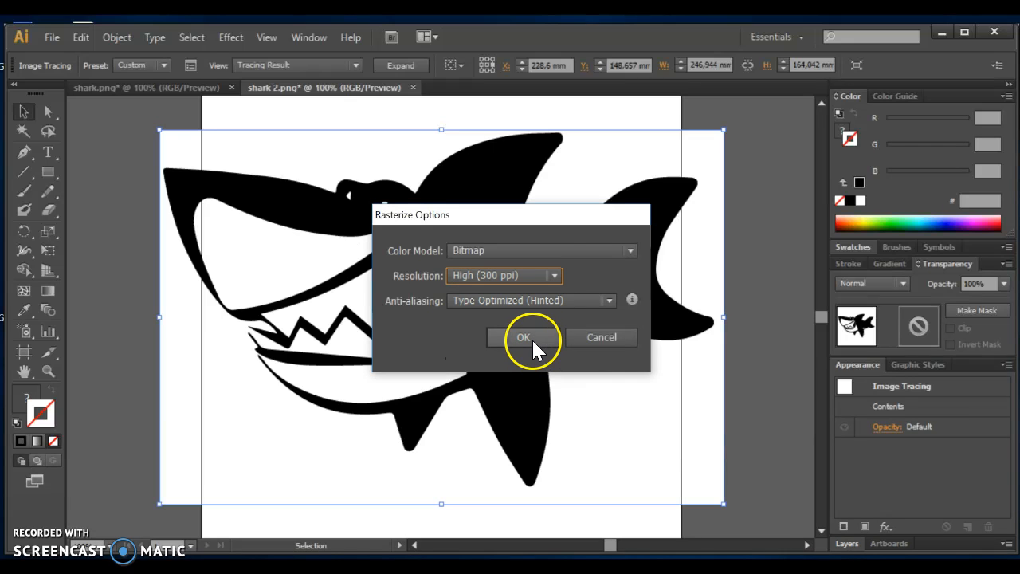
click(534, 339)
click(481, 434)
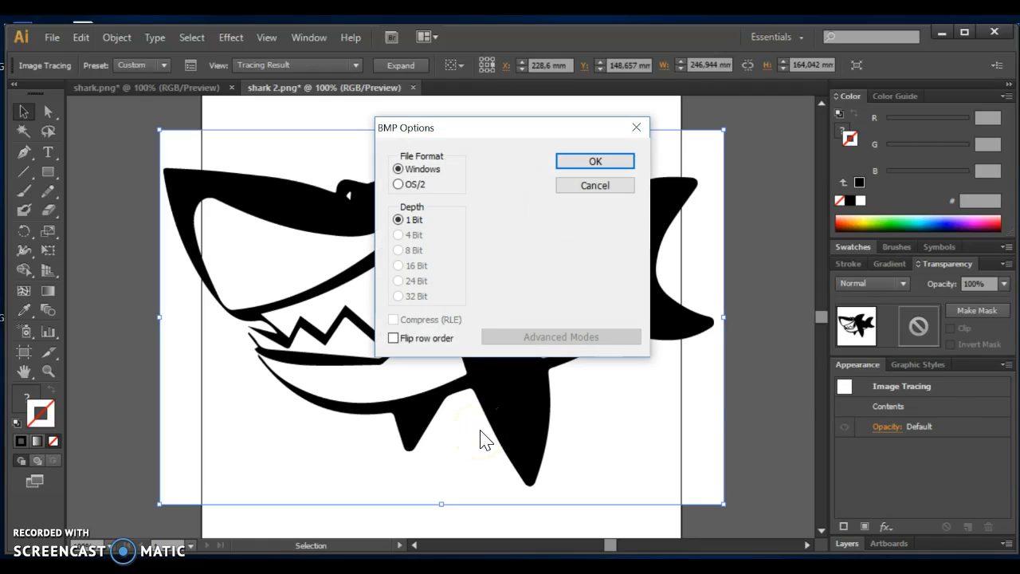
click(397, 220)
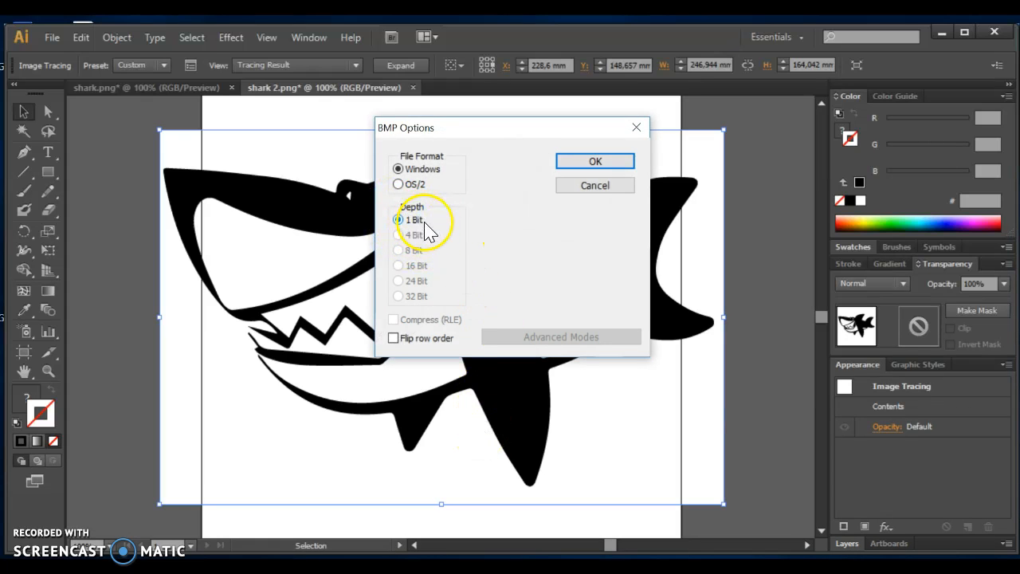
click(618, 162)
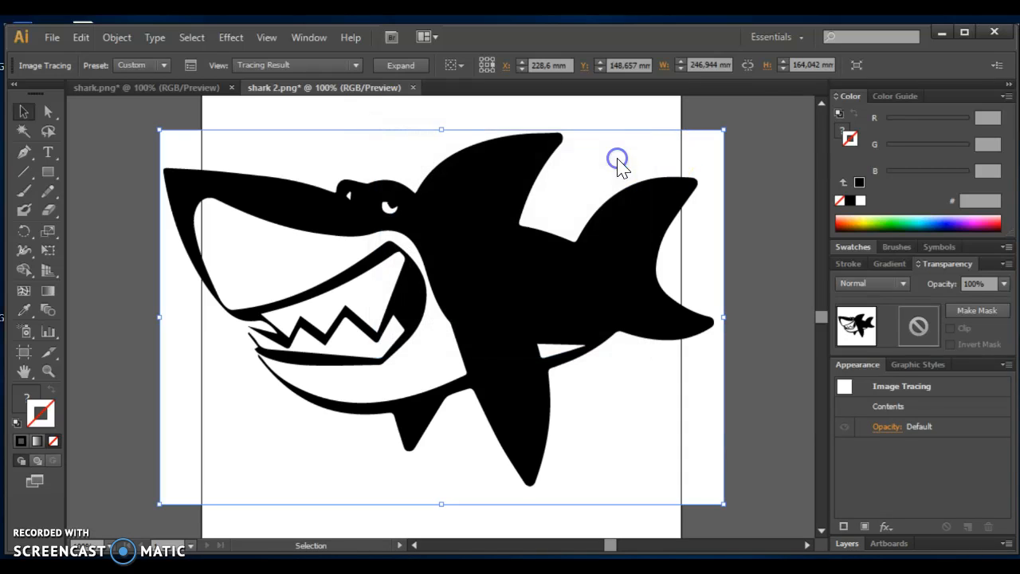